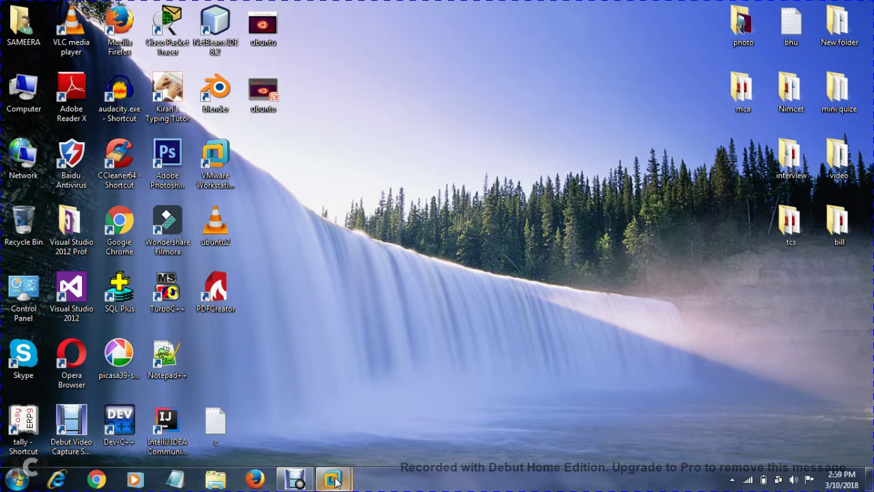
Start a new virtual machine via File > New Virtual Machine with the Typical configuration.
mouse_move(335, 481)
click(367, 408)
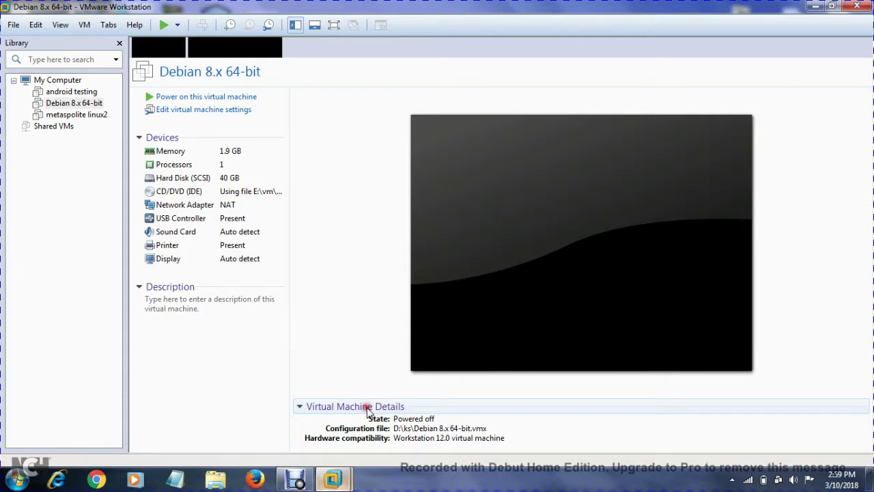
click(14, 25)
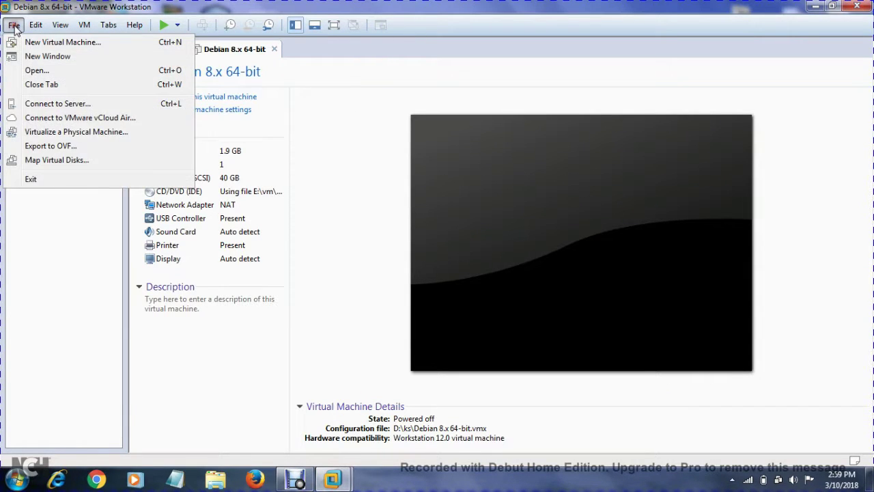
click(42, 43)
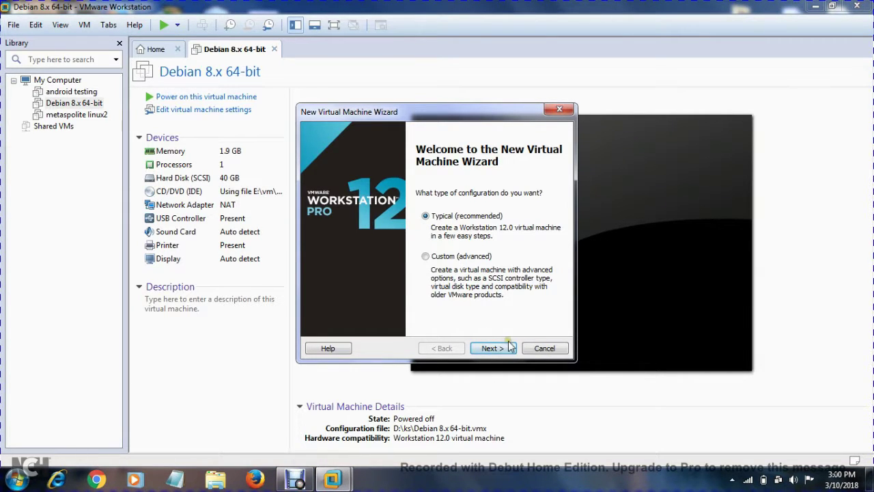
click(498, 350)
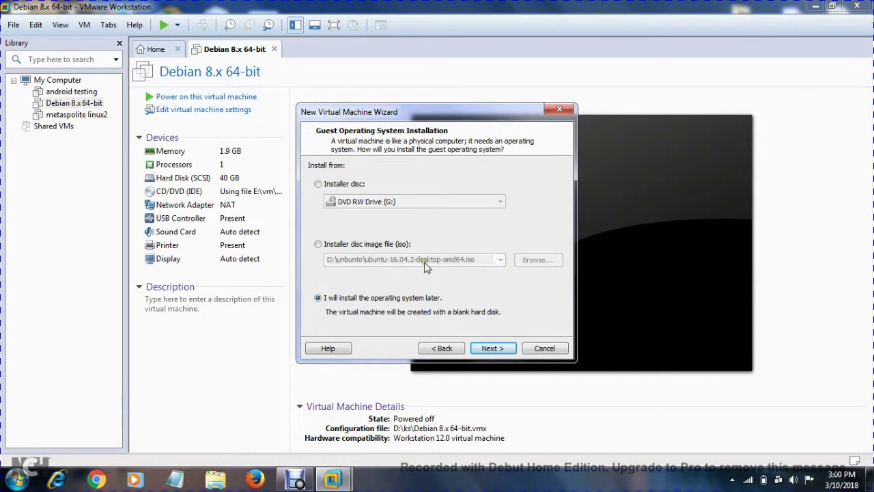
Use E:\vm\ubuntu-16.04.3-desktop-amd64.iso as the installer disc image.
click(317, 244)
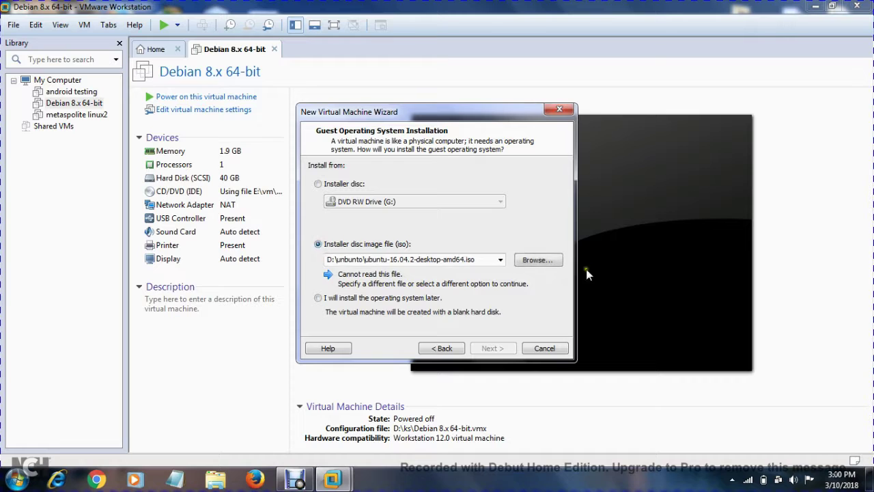
click(536, 260)
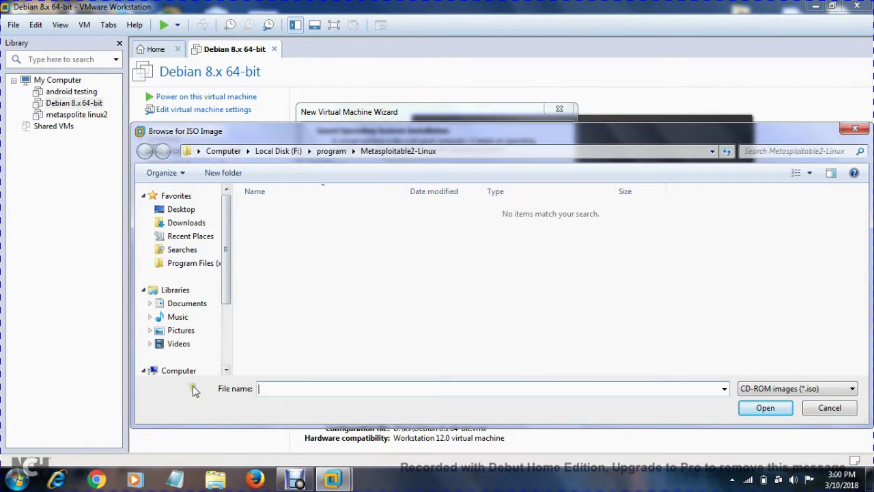
drag(227, 269, 232, 313)
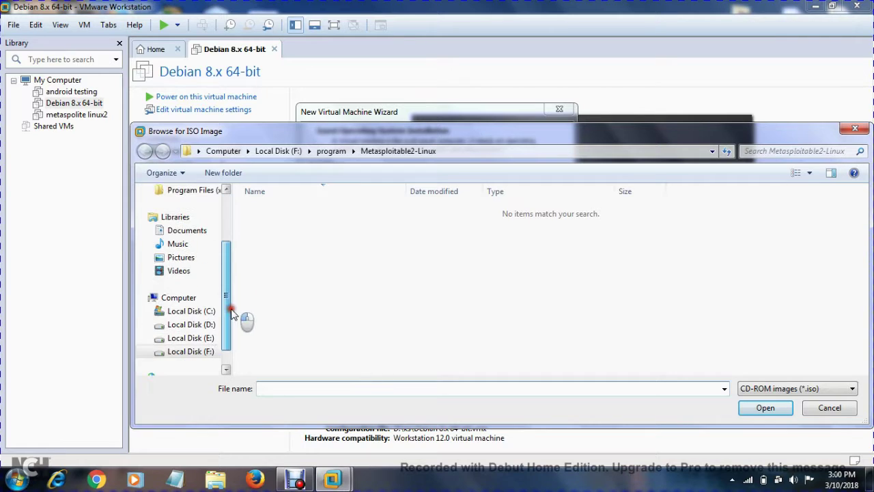
click(192, 340)
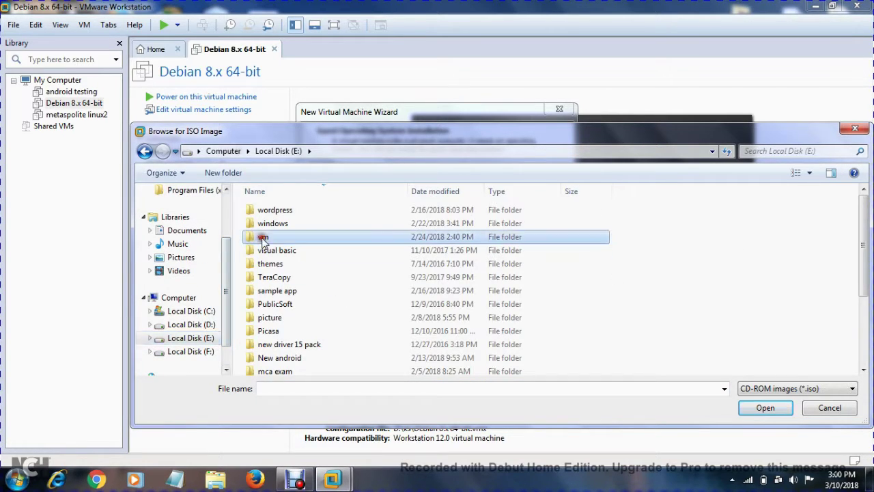
double_click(262, 243)
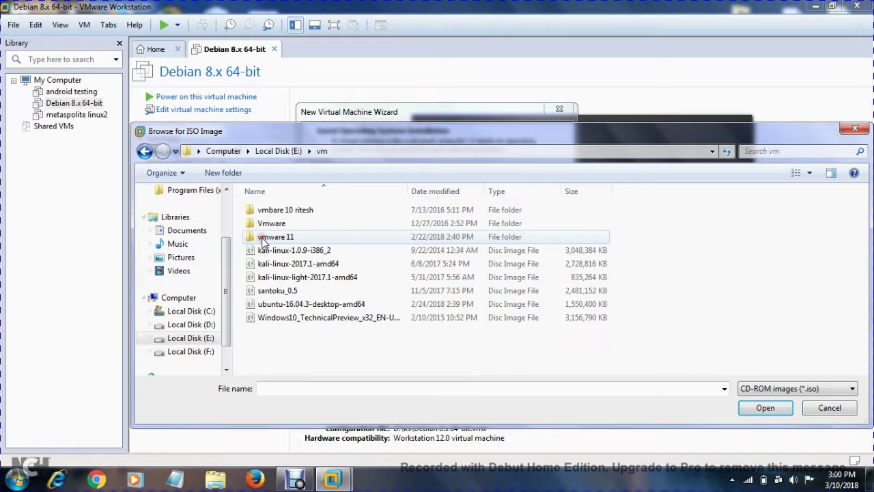
click(304, 305)
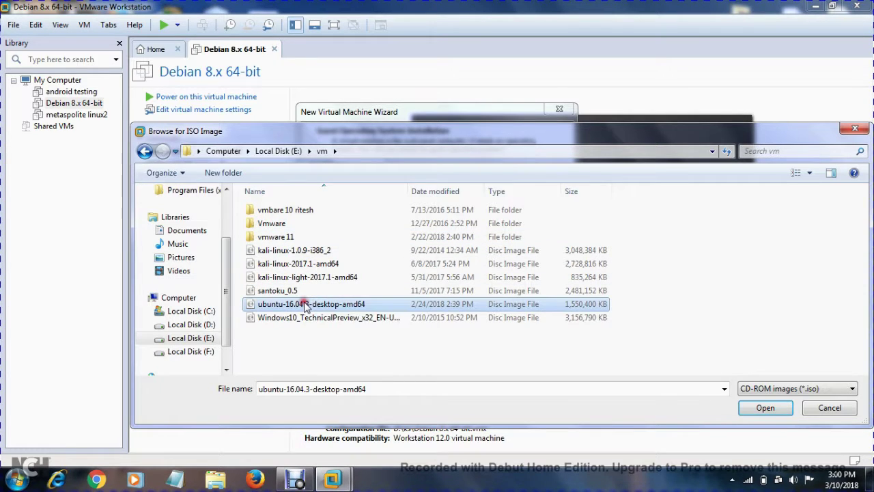
click(771, 412)
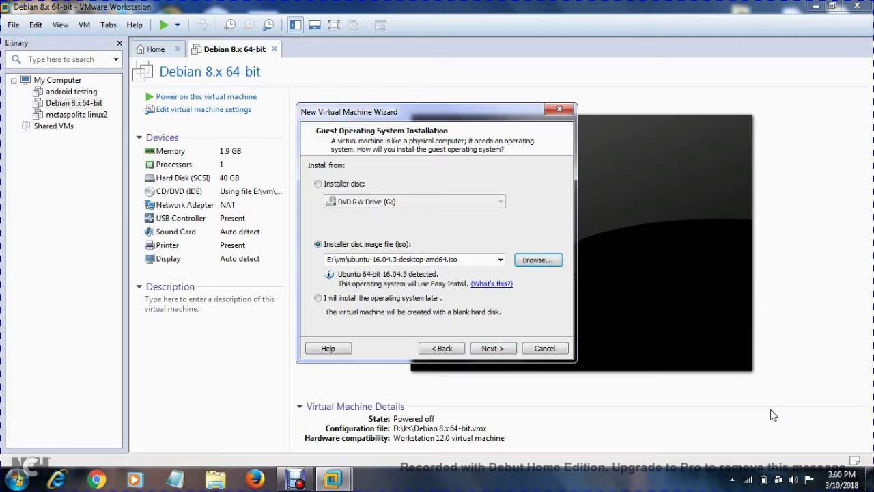
Enter the Easy Install full name, user name, and the account password twice, then continue.
click(493, 348)
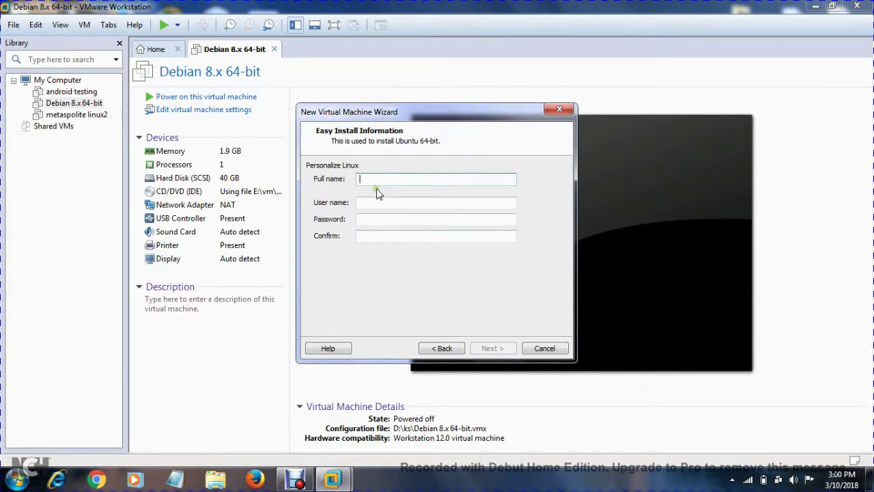
text(ubuntu)
click(381, 204)
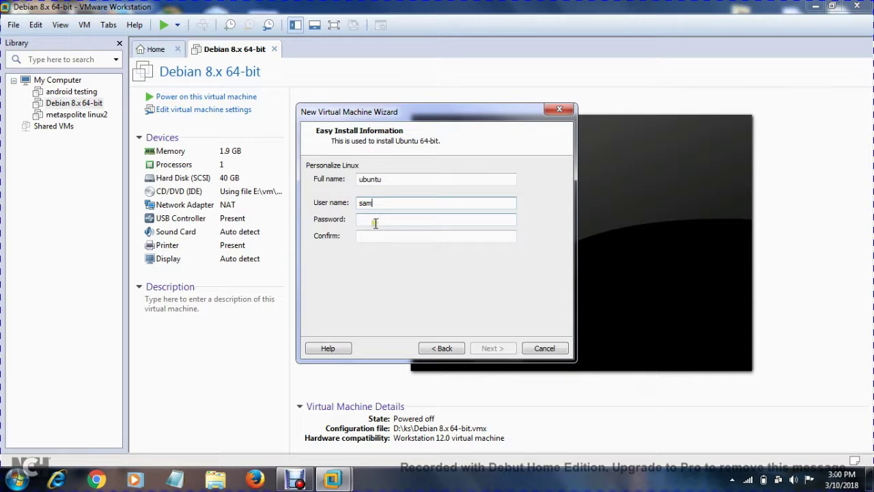
click(374, 221)
text(12)
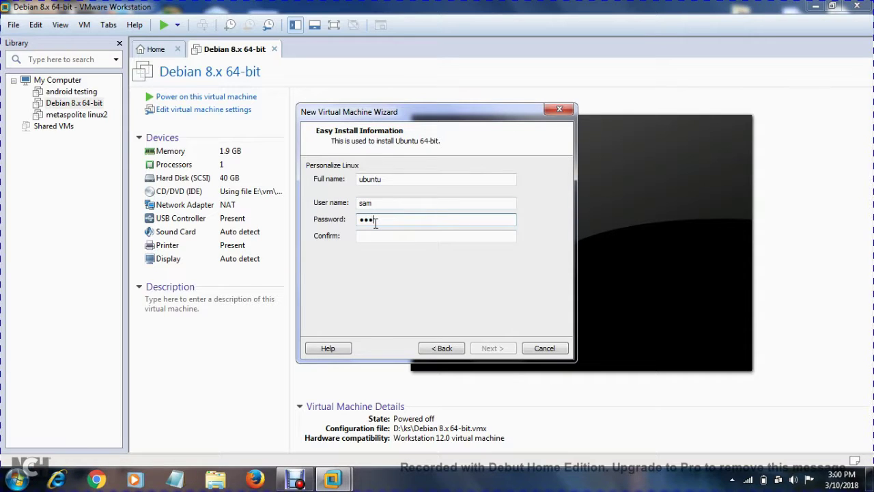
text(3)
click(369, 237)
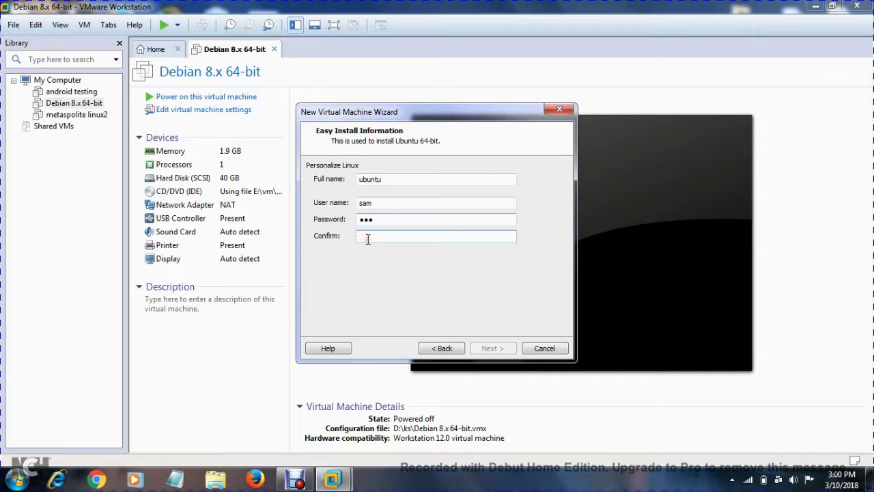
text(123)
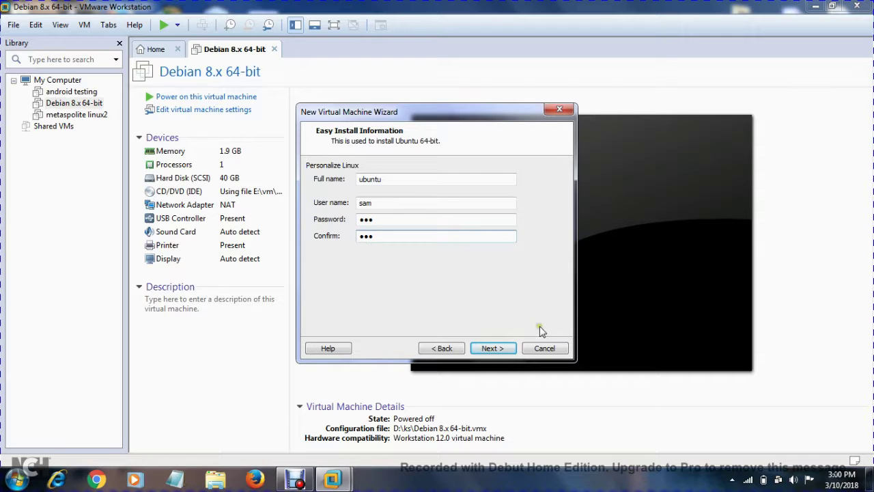
click(500, 352)
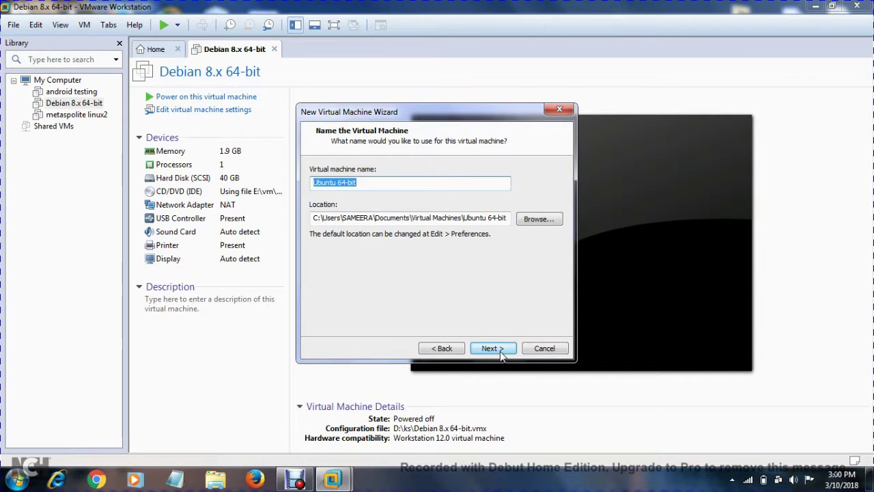
Save the VM in a newly created folder E:\ubuntu1 and continue to disk capacity.
click(539, 219)
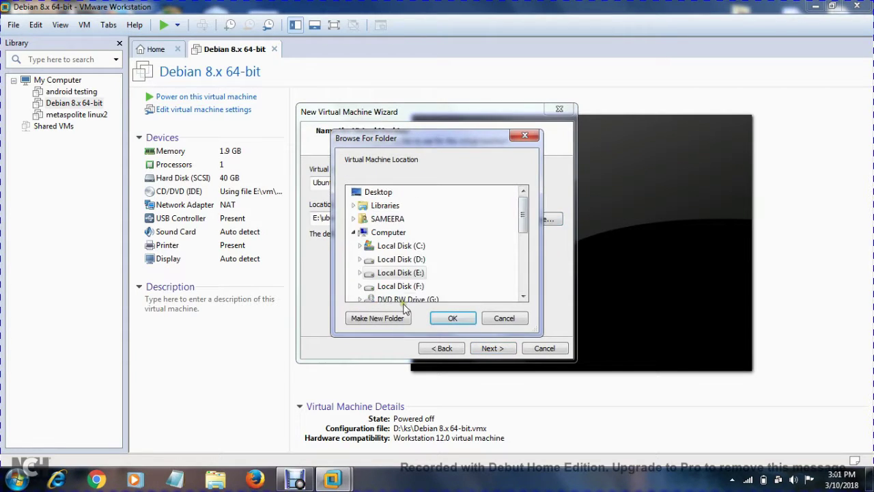
click(407, 274)
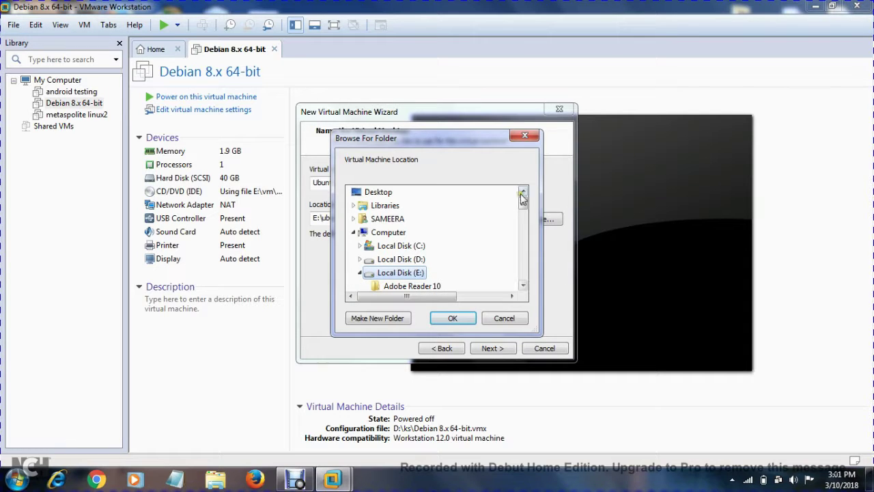
drag(523, 203, 523, 248)
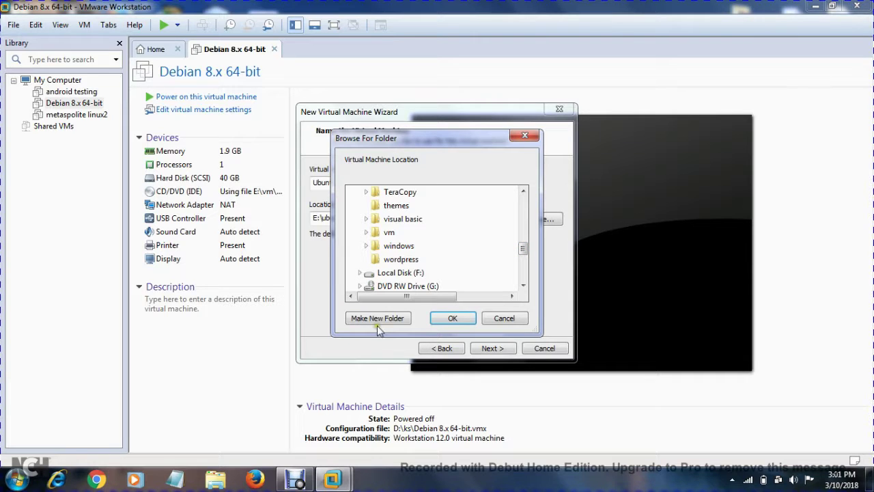
click(400, 318)
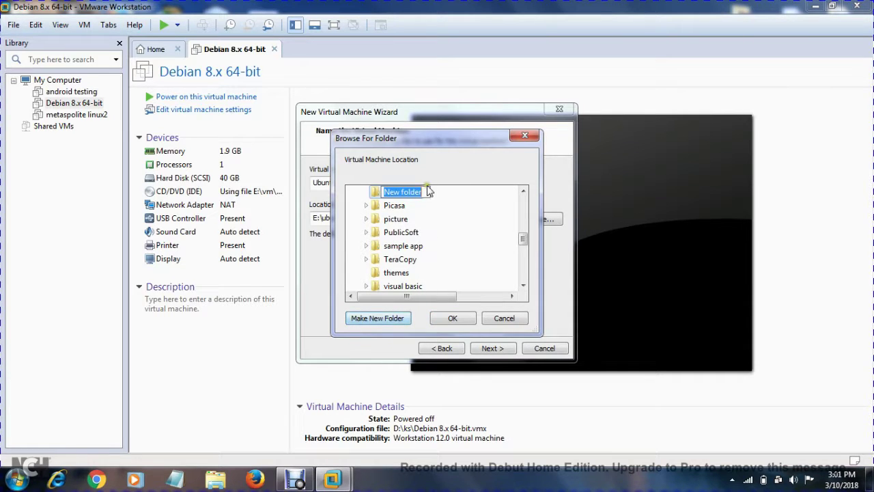
key(BackSpace)
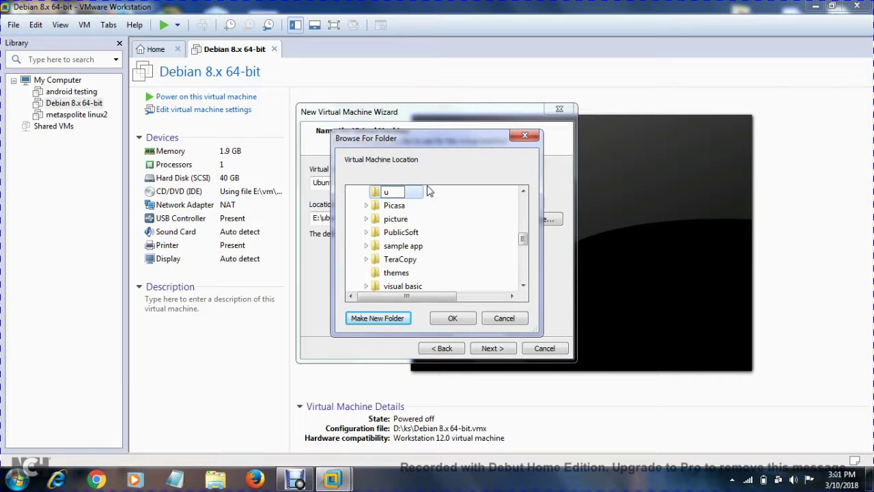
text(ubuntu1)
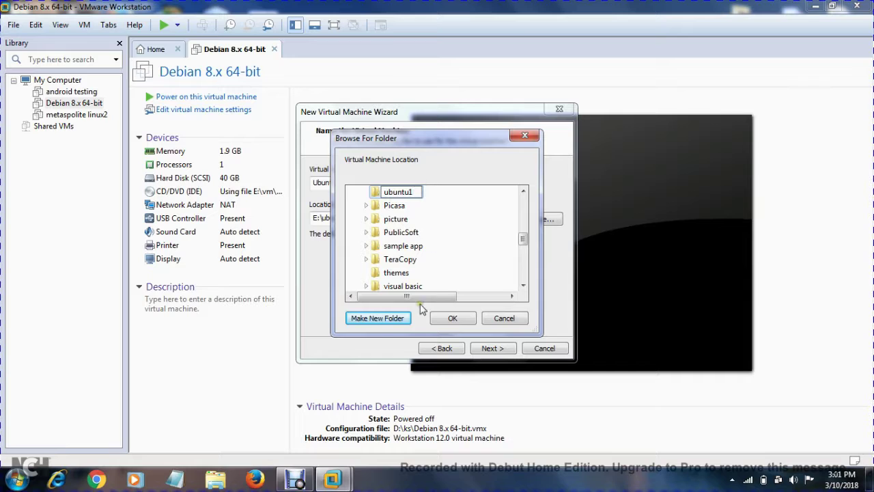
click(453, 320)
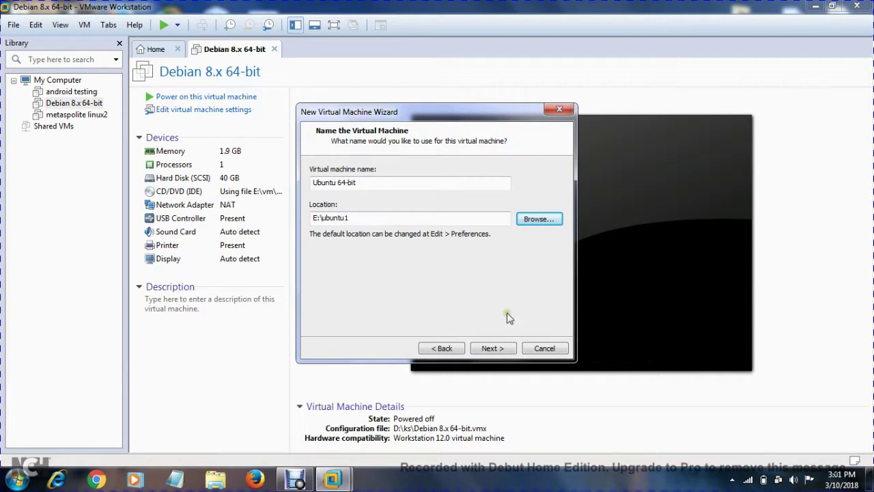
click(495, 349)
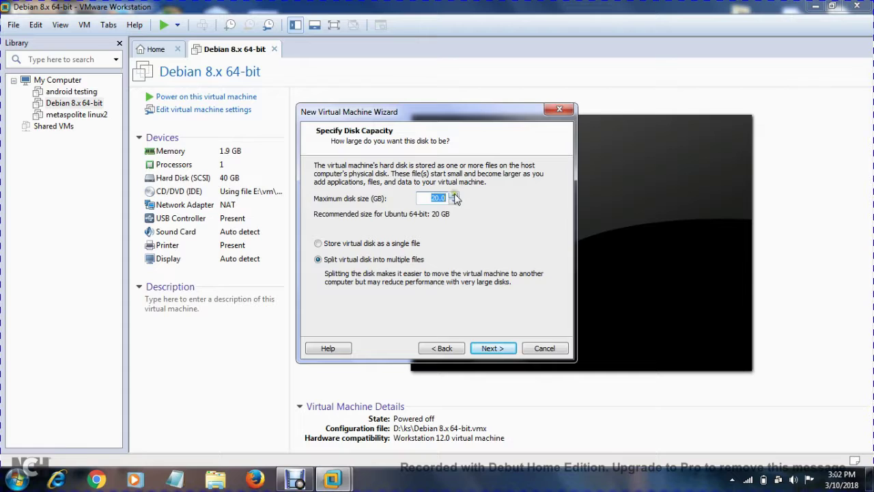
Raise the maximum disk size from 20 GB to 30 GB and continue to the summary.
click(453, 196)
click(454, 196)
click(454, 195)
click(453, 195)
click(453, 195)
click(454, 195)
click(453, 195)
click(453, 195)
click(454, 196)
click(454, 195)
click(502, 350)
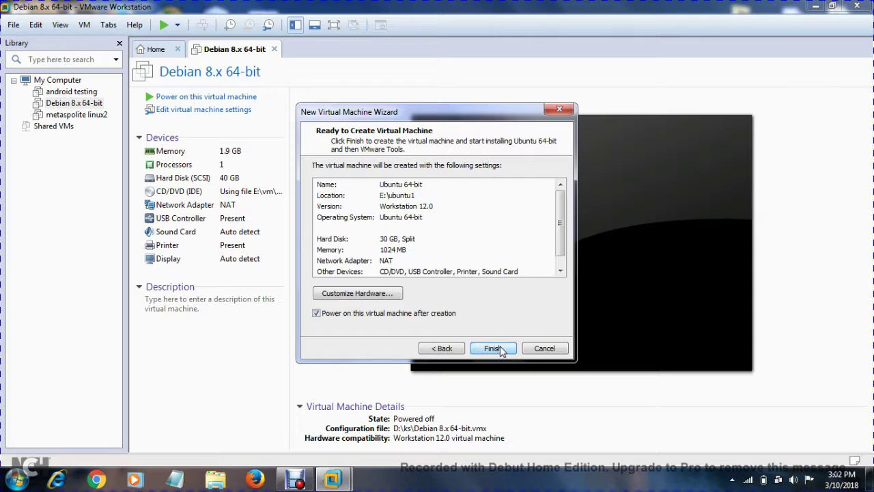
Set the VM's memory to 2048 MB in Customize Hardware and finish creating it.
click(363, 298)
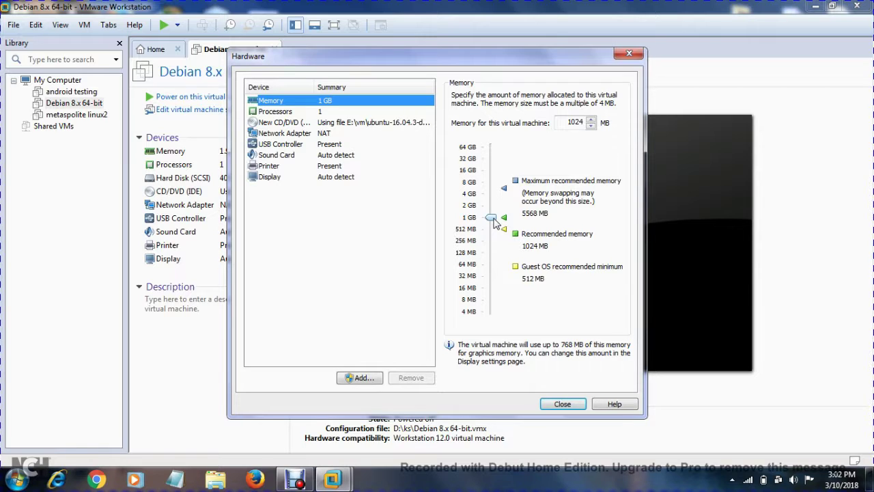
drag(493, 218, 491, 205)
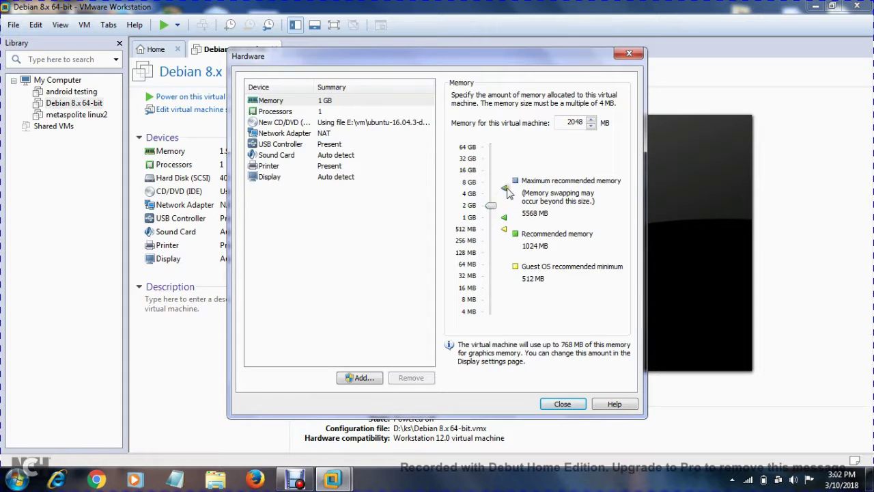
click(563, 404)
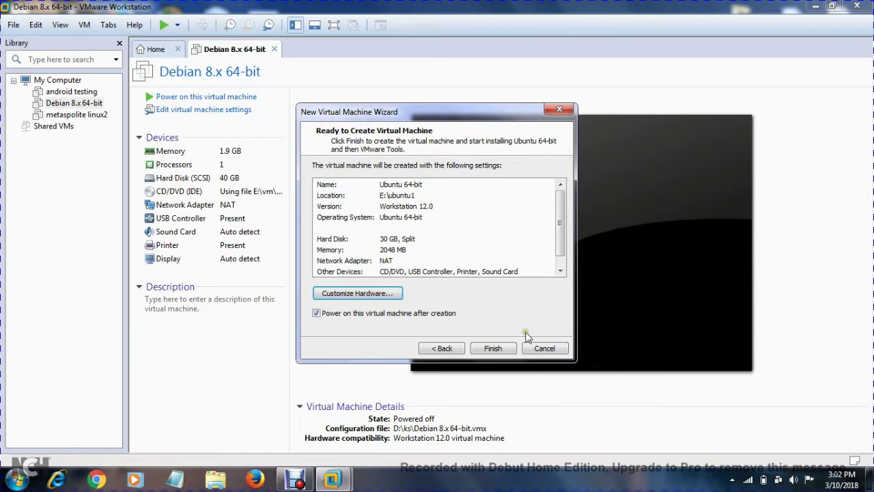
click(483, 349)
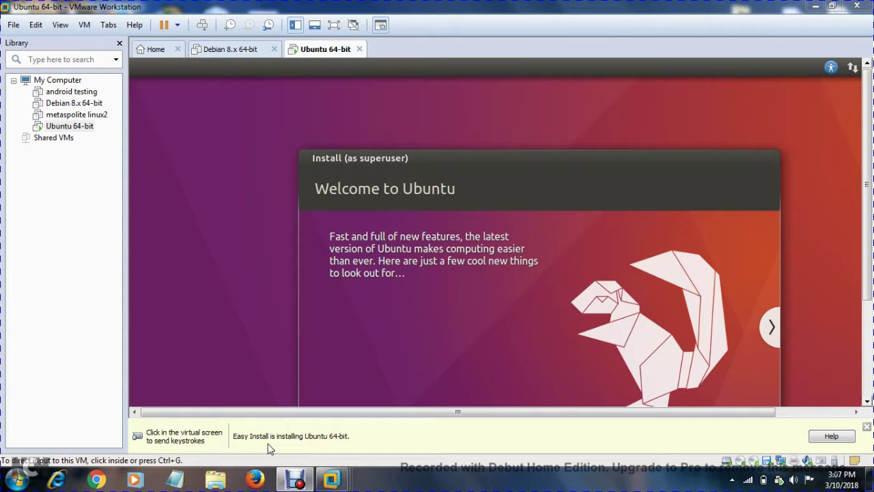
Scroll to check the Copying files progress, then release input to the host during installation.
click(555, 154)
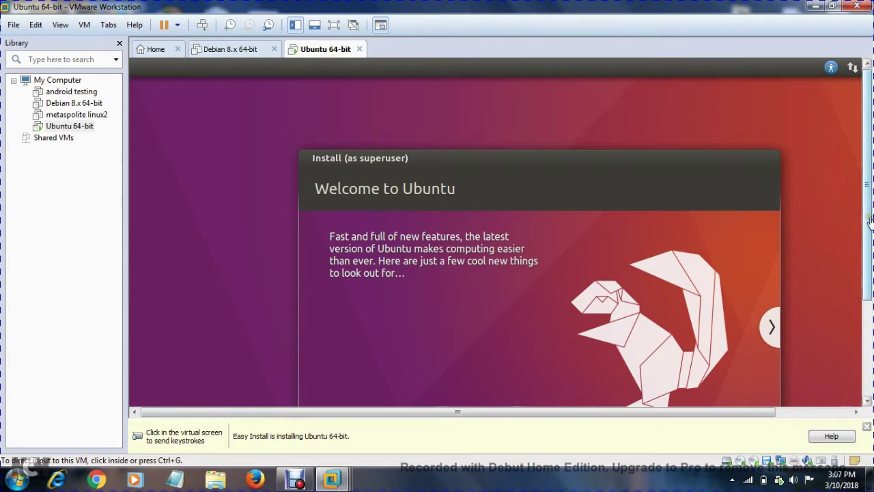
drag(870, 220, 871, 304)
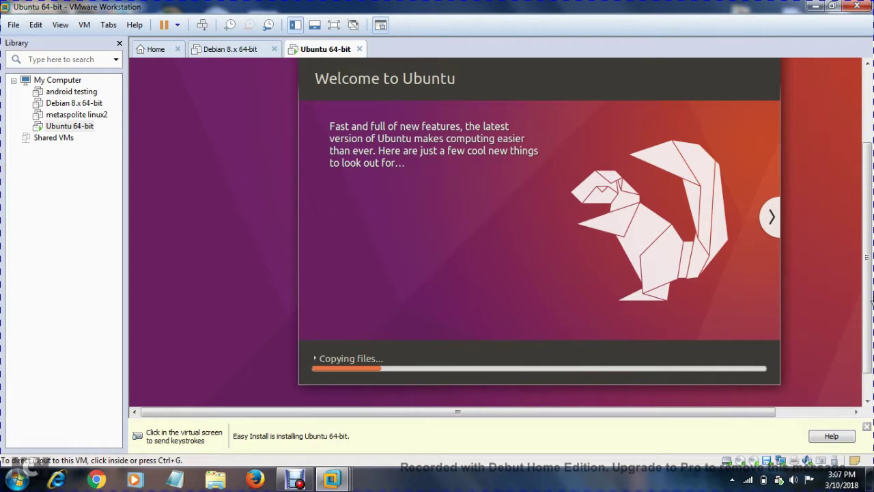
click(478, 326)
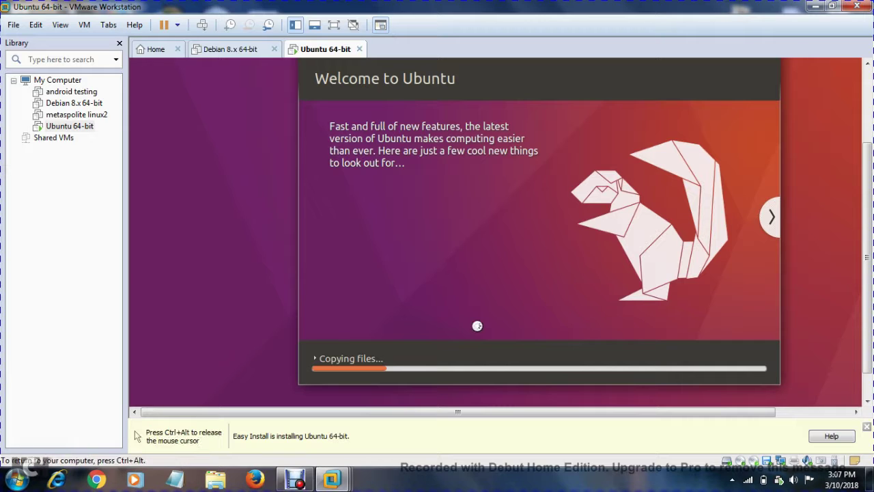
key(ctrl+alt)
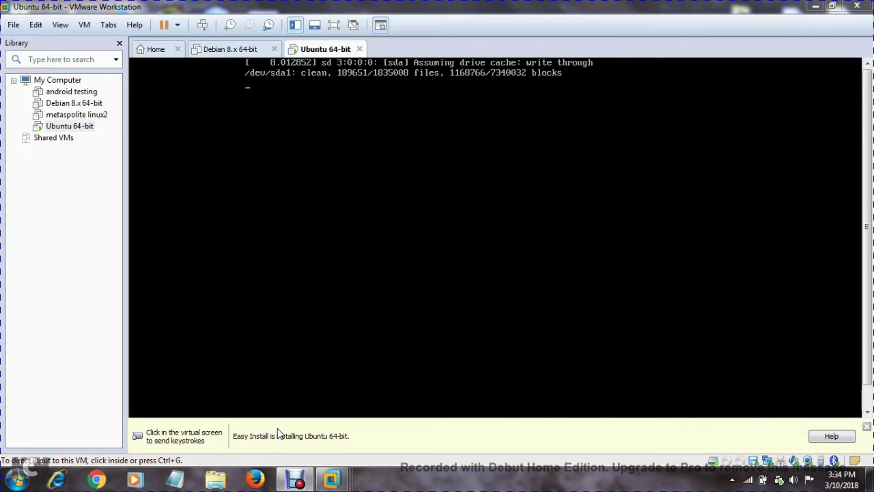
Log in to Ubuntu with the account password and release input once the desktop loads.
click(339, 265)
text(•••)
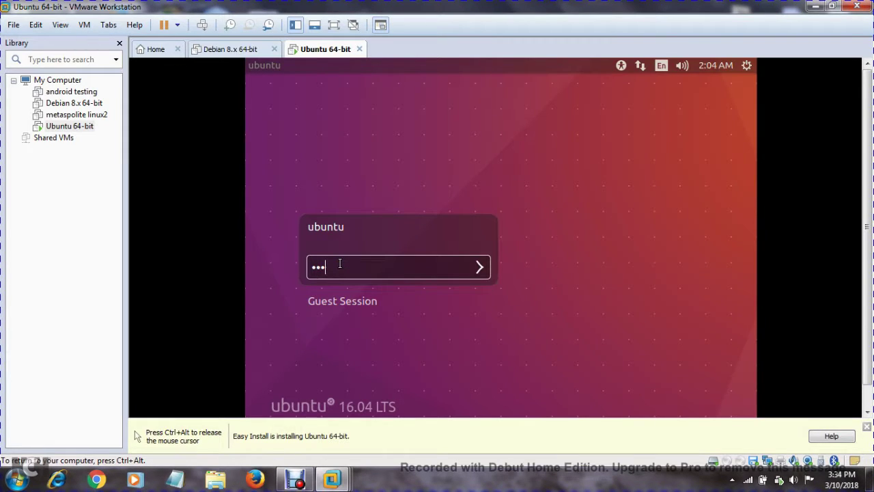
key(Return)
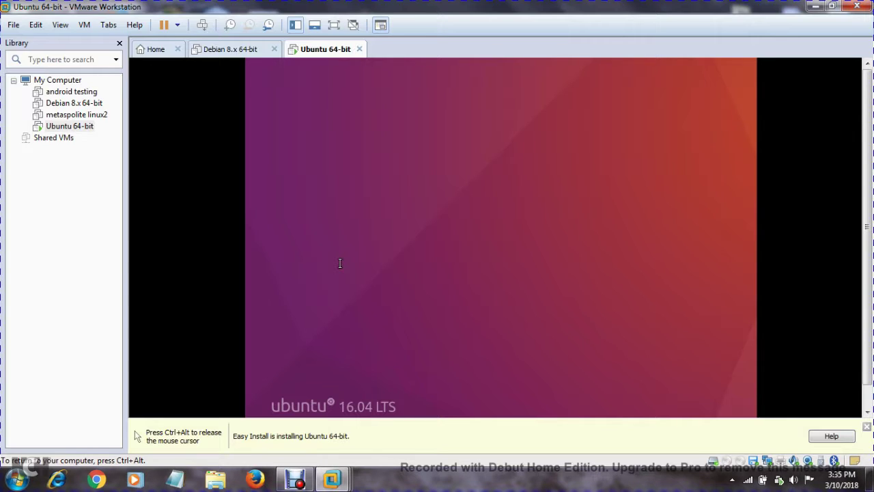
key(ctrl+alt)
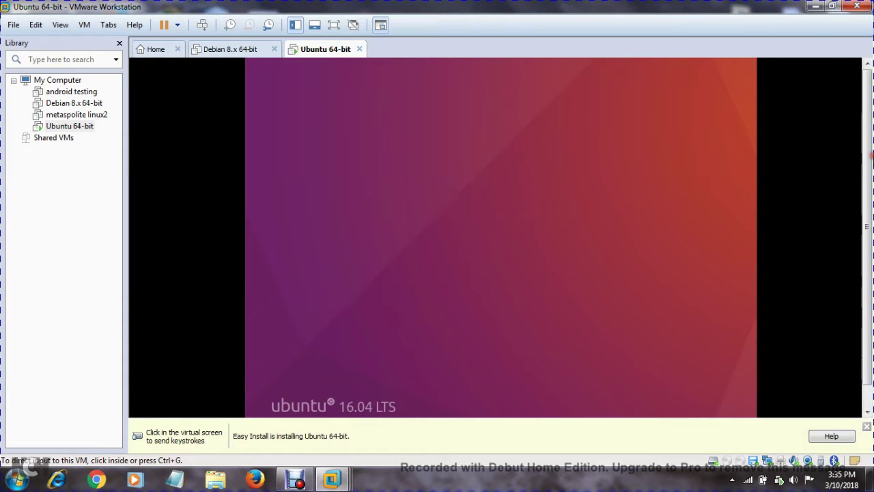
click(523, 355)
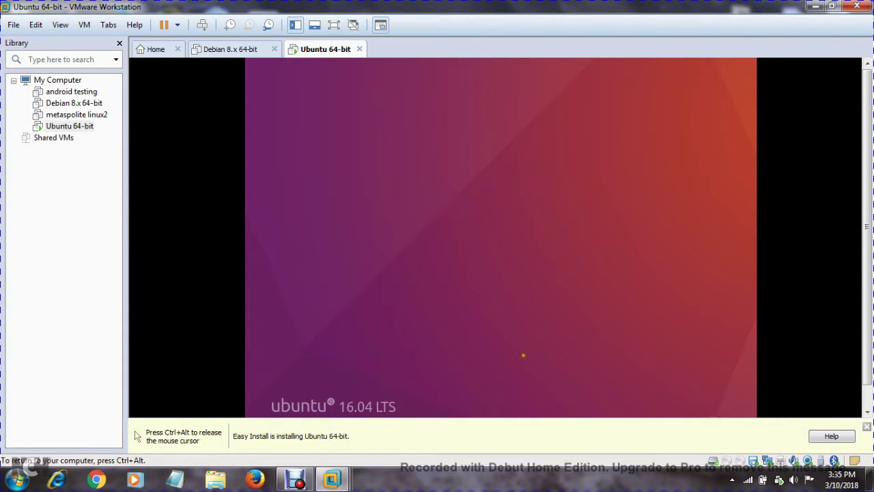
key(ctrl+alt)
click(295, 481)
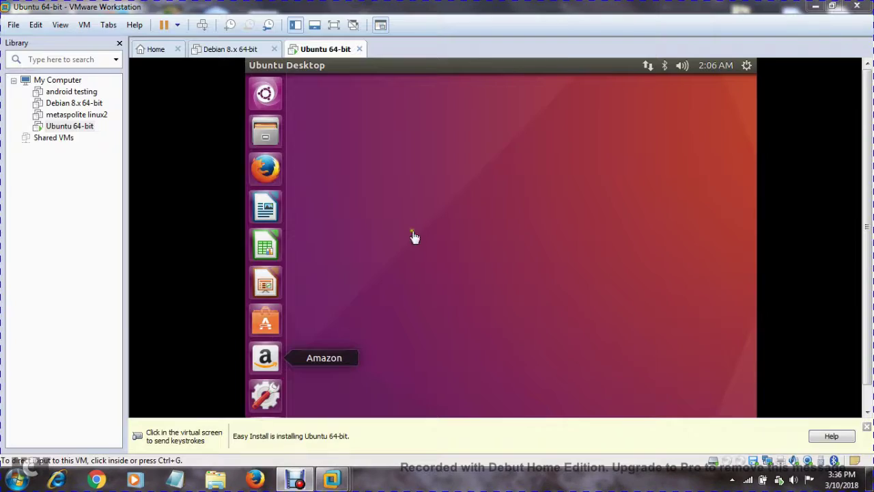
click(333, 26)
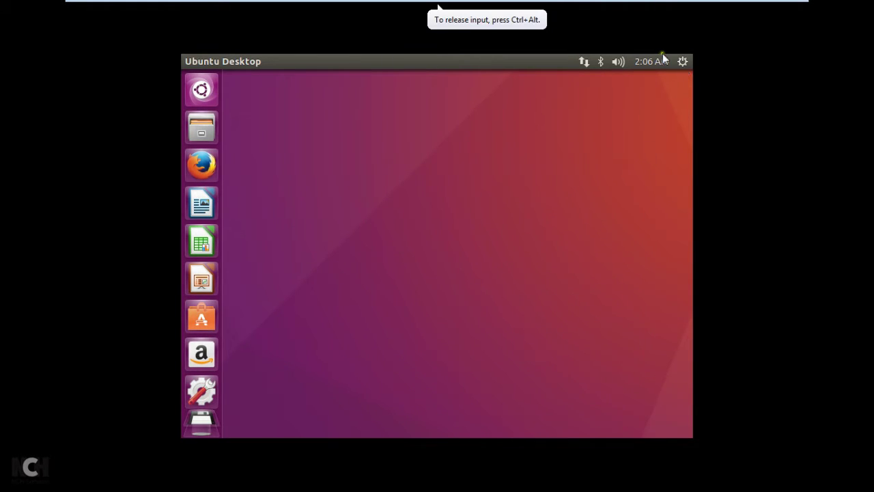
mouse_move(560, 3)
click(431, 9)
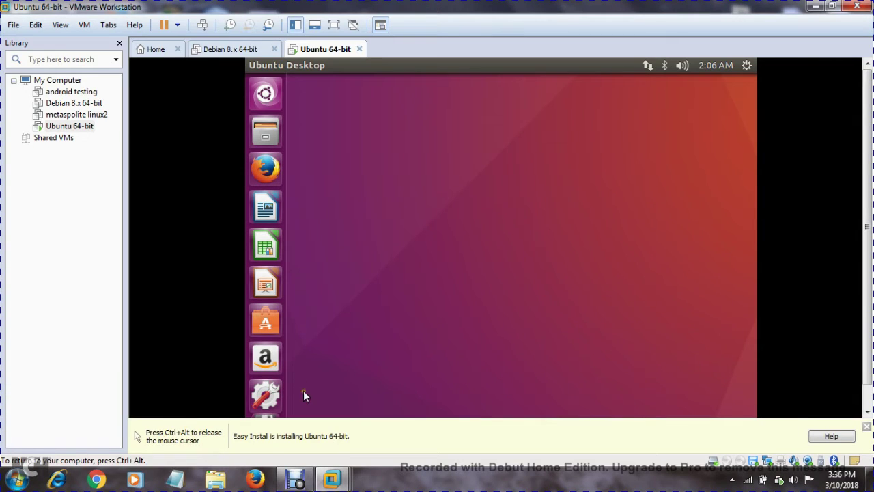
click(299, 483)
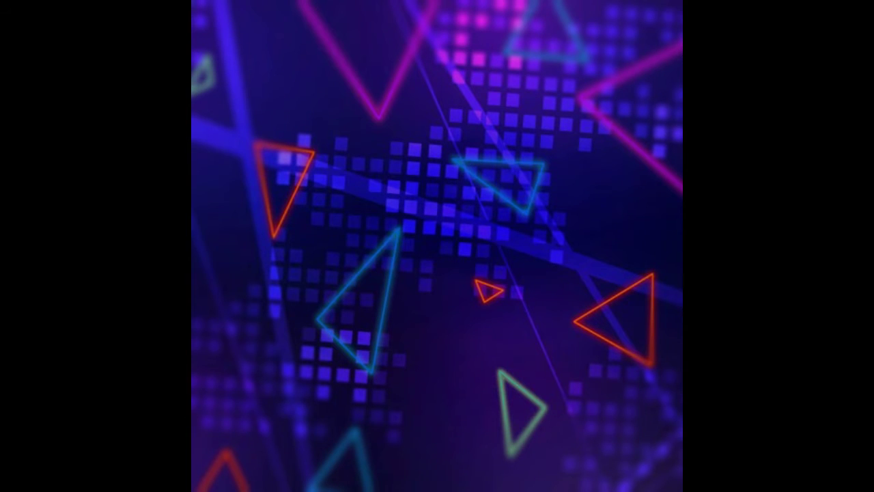